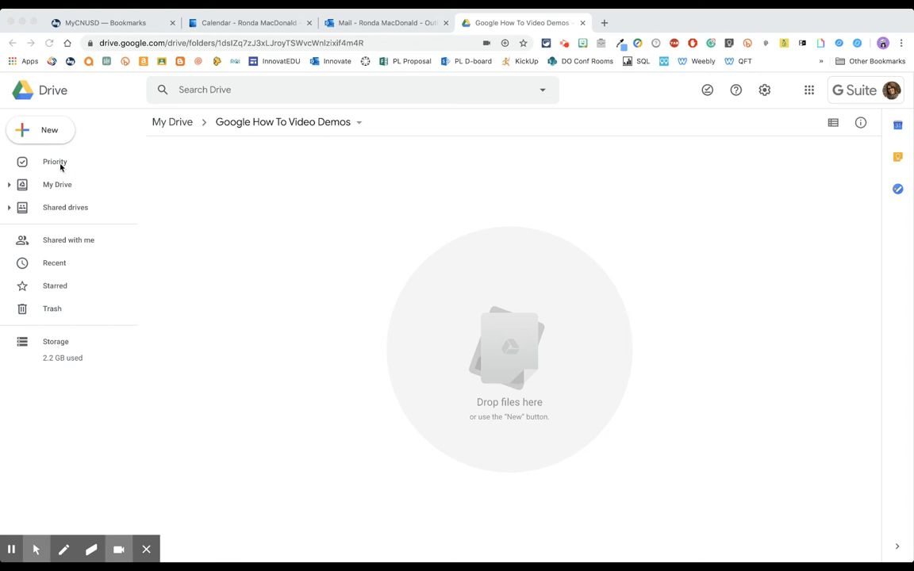
# Create a new blank Google Form in the Google How To Video Demos folder
pyautogui.click(33, 133)
pyautogui.moveTo(52, 267)
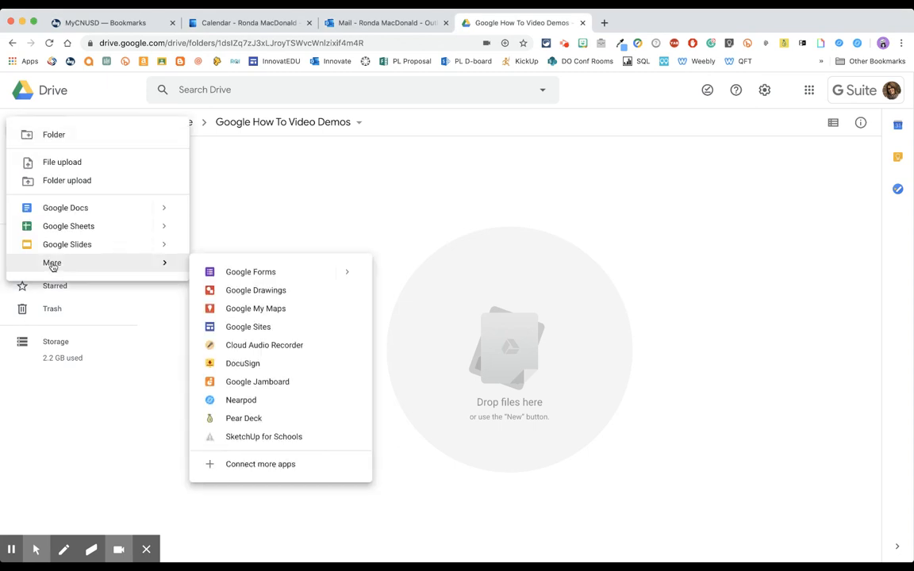
pyautogui.click(235, 275)
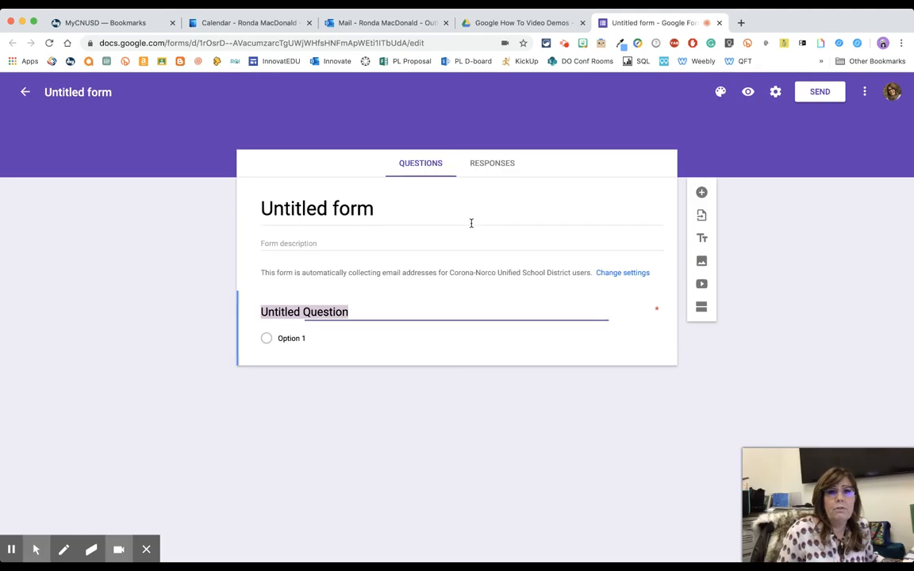
# Title the form "Demo (delete me)" in its header
pyautogui.click(303, 209)
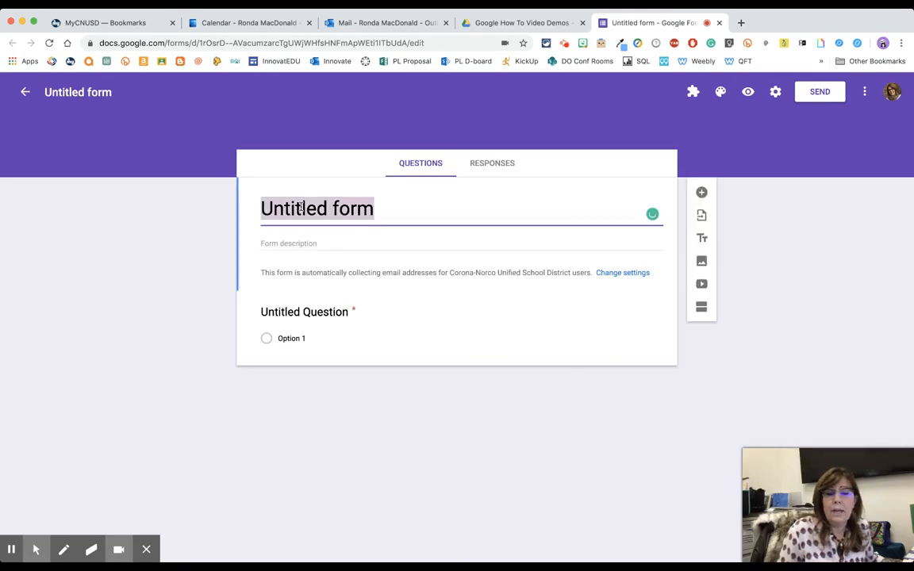
pyautogui.write('D')
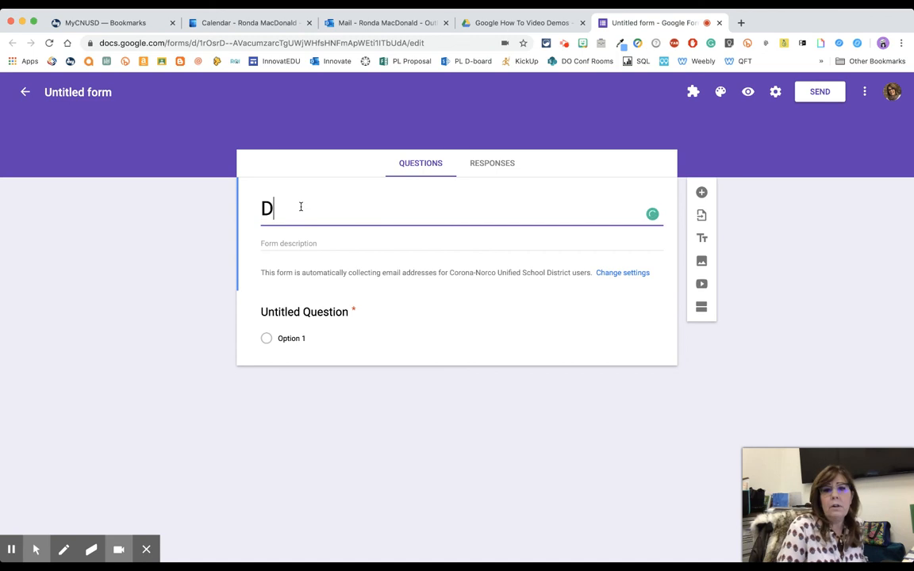
pyautogui.write('emo (delette m')
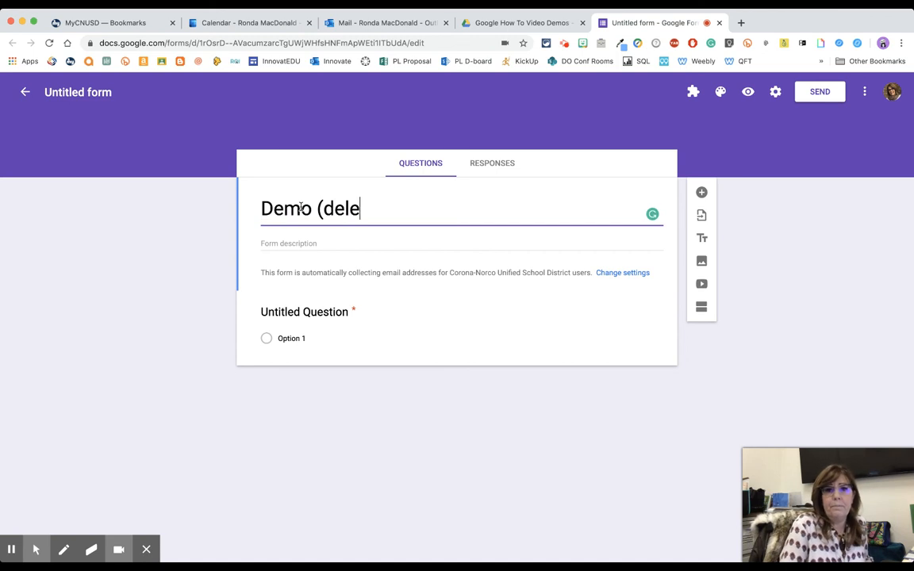
pyautogui.press('BackSpace')
pyautogui.press('BackSpace')
pyautogui.press('BackSpace')
pyautogui.press('BackSpace')
pyautogui.write('e e')
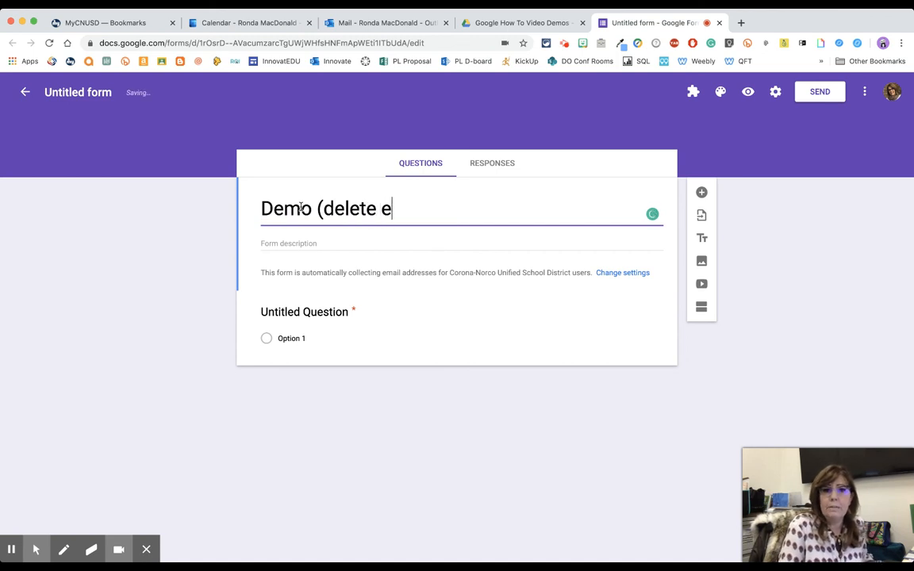
pyautogui.press('BackSpace')
pyautogui.write('me)')
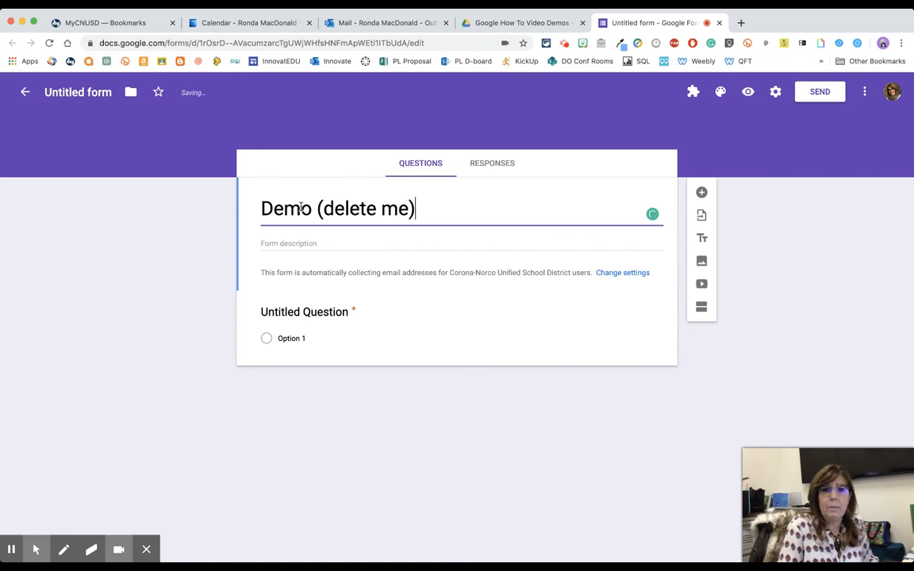
# Rename the form's file to "01 Demo (delete me)", keeping the title in the form header as it is
pyautogui.click(70, 90)
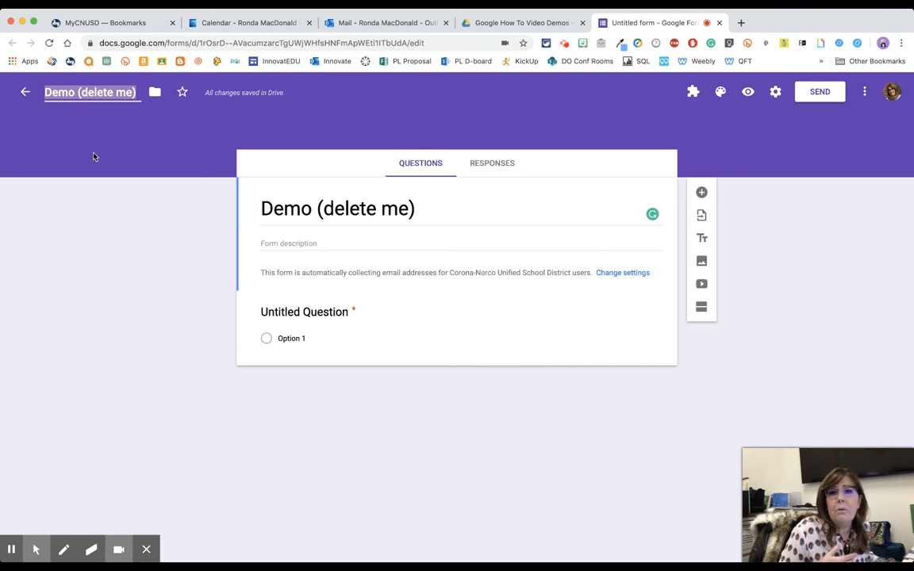
pyautogui.click(45, 93)
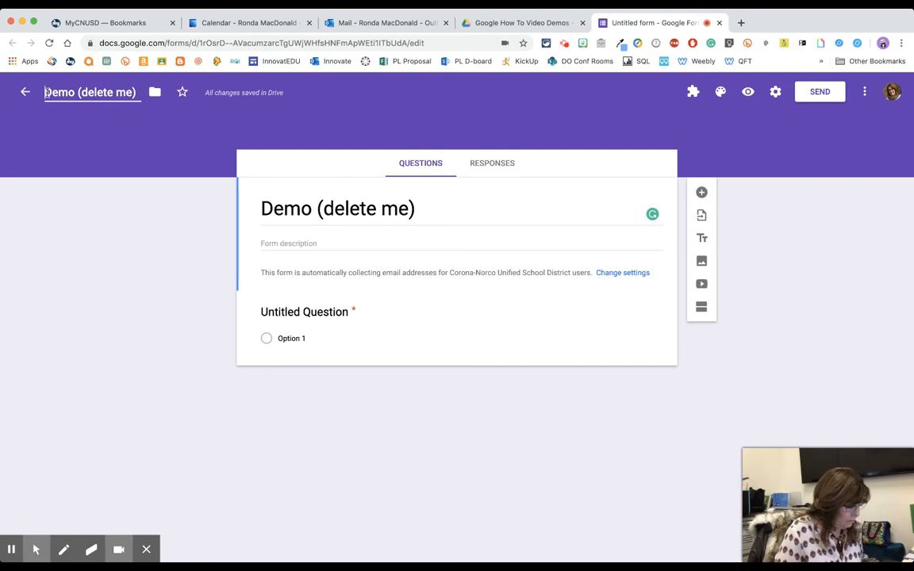
pyautogui.write('01')
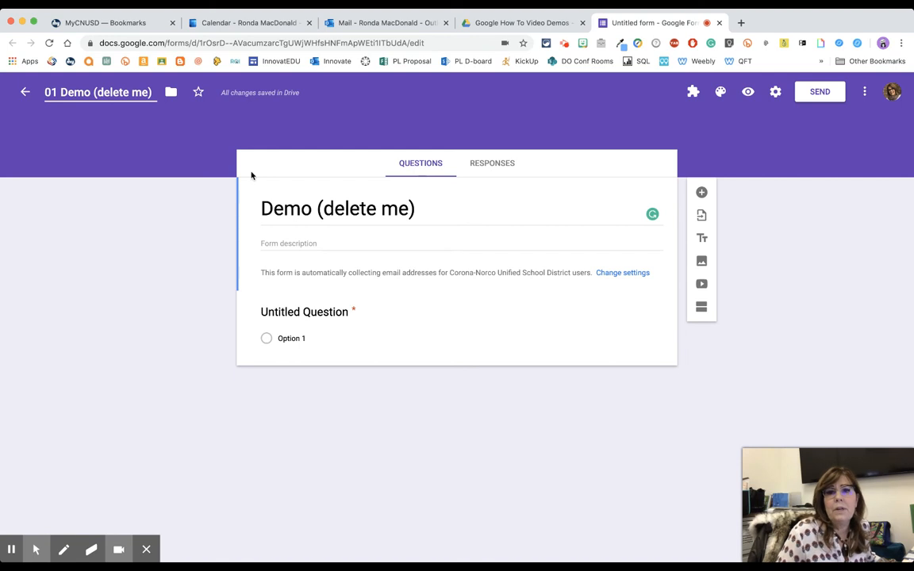
pyautogui.click(337, 237)
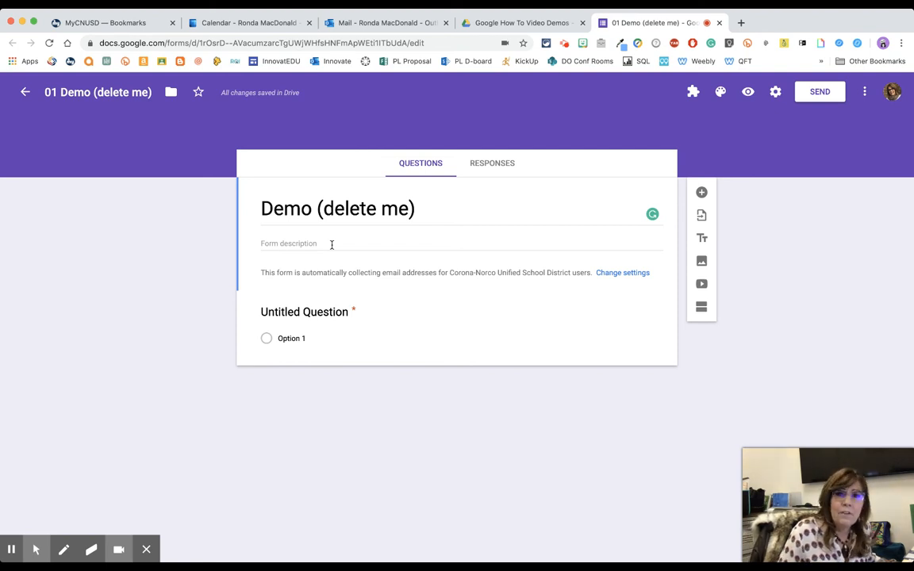
# Name the untitled question "Last Name" and add a second question named "First Name", both as short answers
pyautogui.click(291, 311)
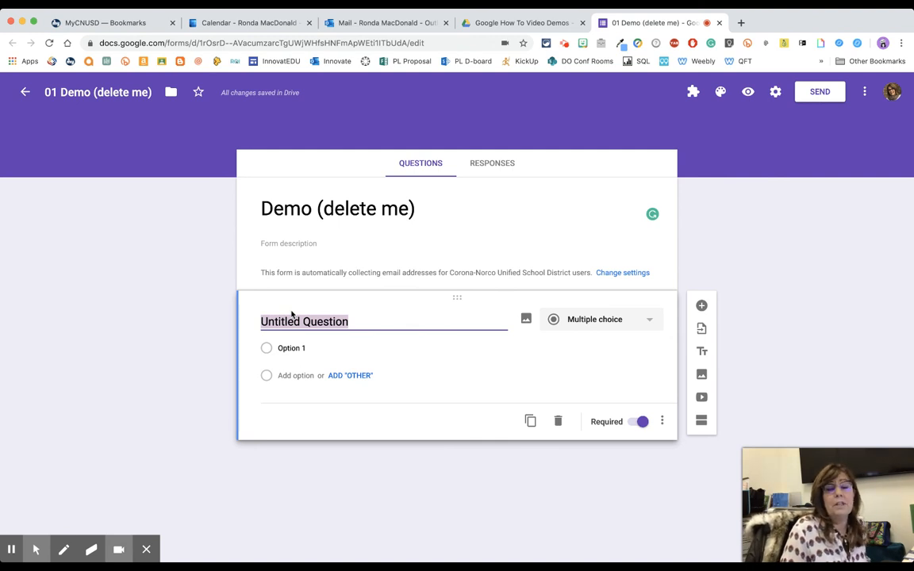
pyautogui.write('Last N')
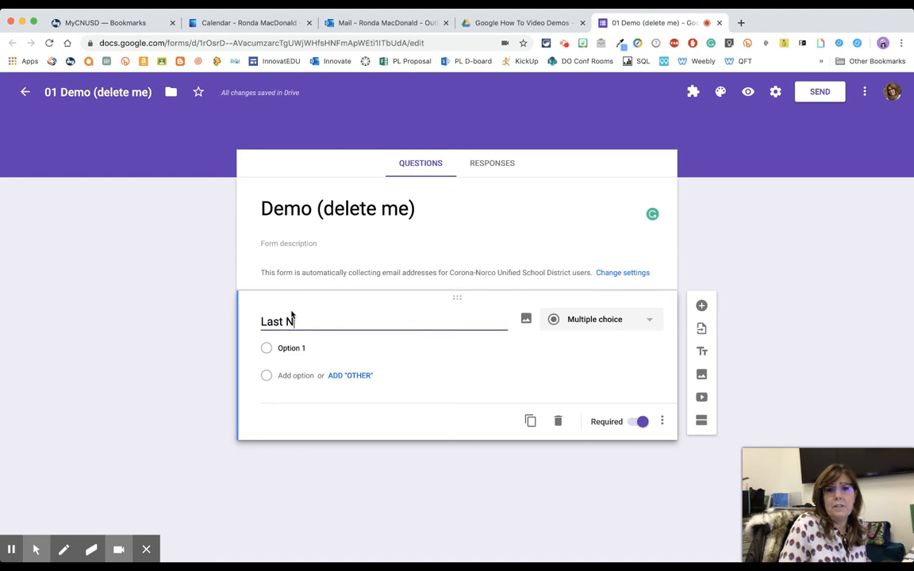
pyautogui.write('ame')
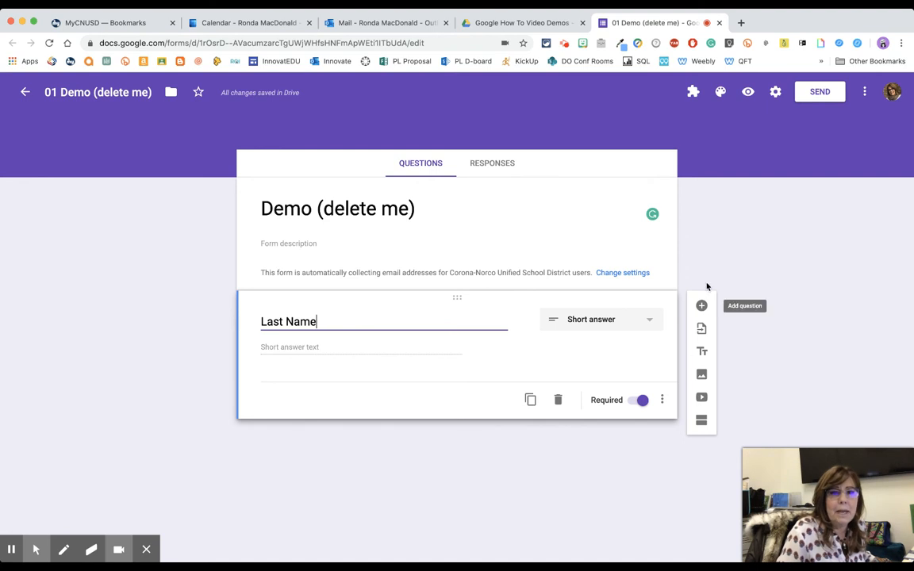
pyautogui.click(701, 306)
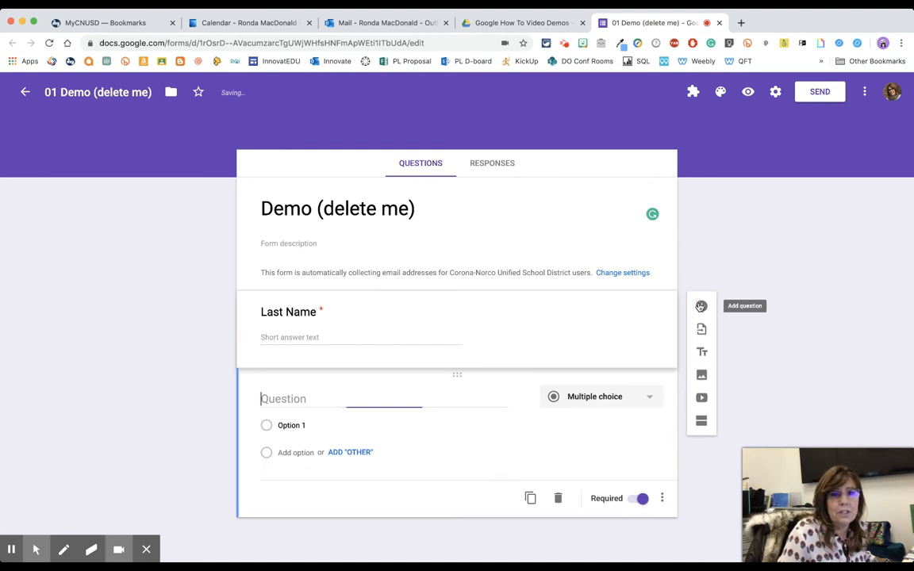
pyautogui.write('First Name')
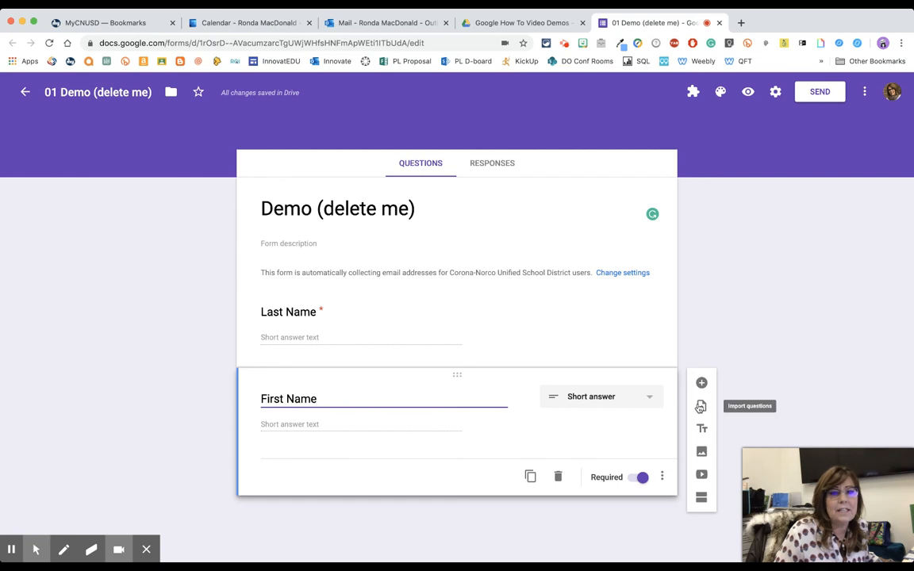
# Add a new section after the name questions and title it "Quiz"
pyautogui.click(702, 498)
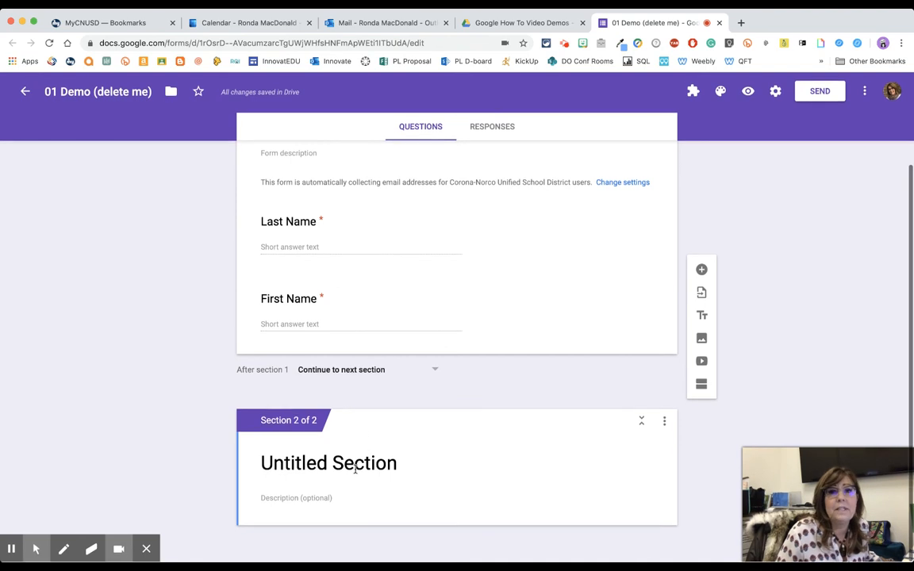
pyautogui.click(354, 466)
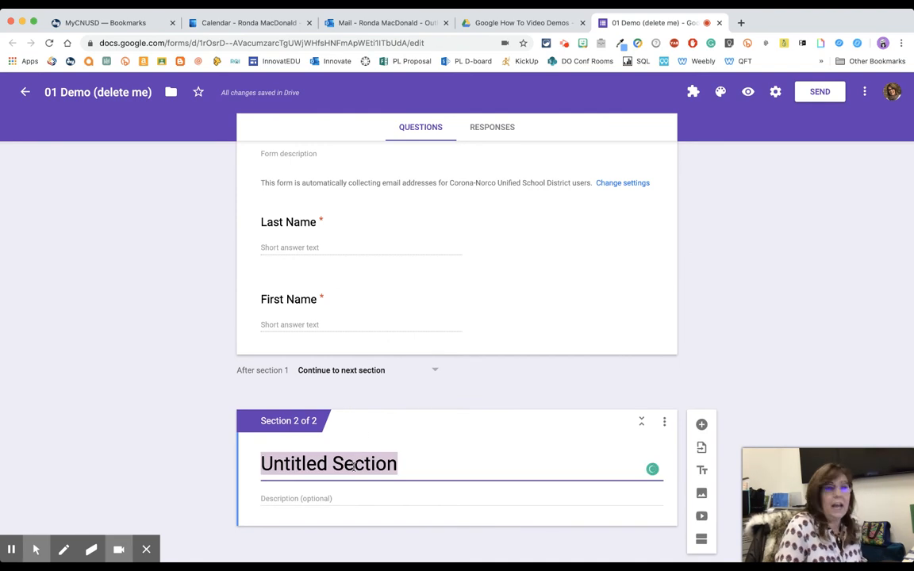
pyautogui.write('Quiz')
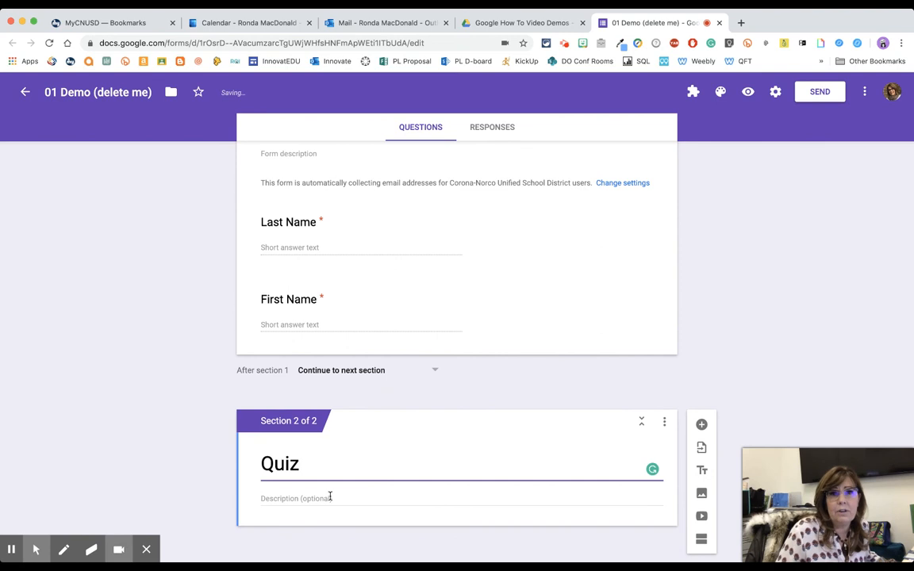
# Add a multiple-choice question to the Quiz section asking "What color is the sky on a clear day?"
pyautogui.click(701, 425)
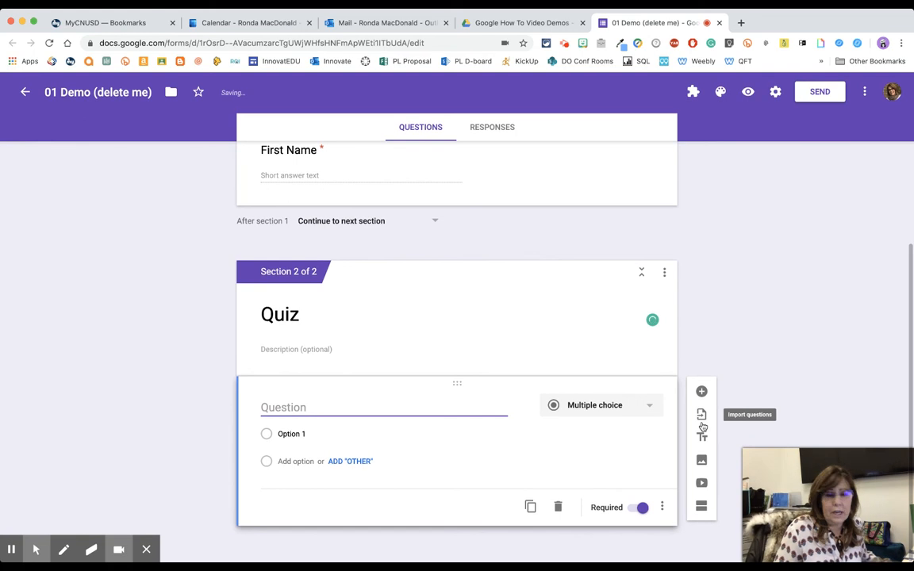
pyautogui.write('What ')
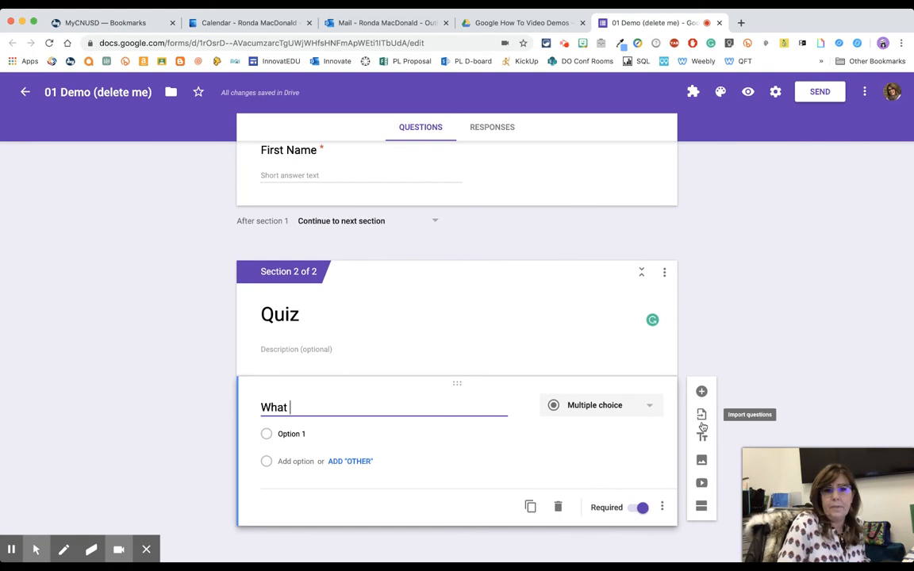
pyautogui.write('color is the s')
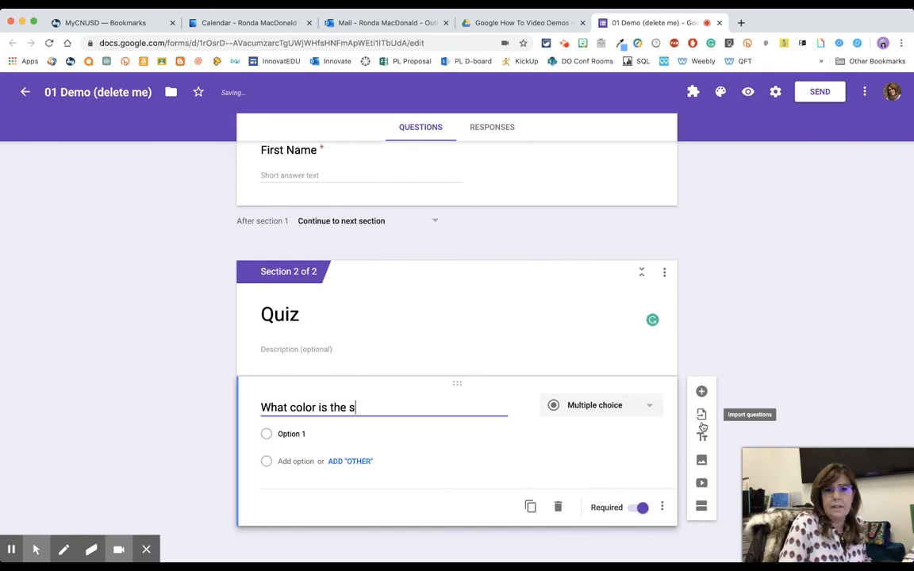
pyautogui.write('ky on a cle')
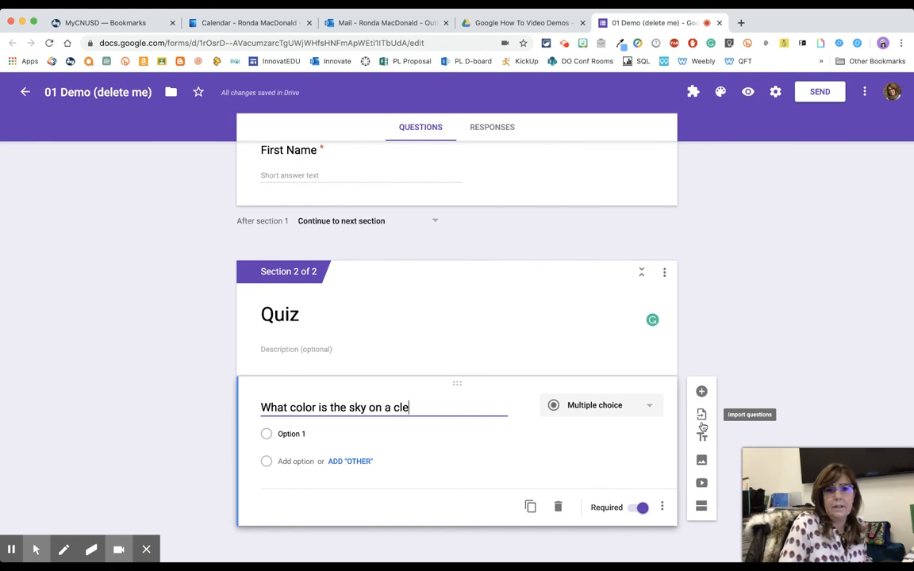
pyautogui.write('ar day?')
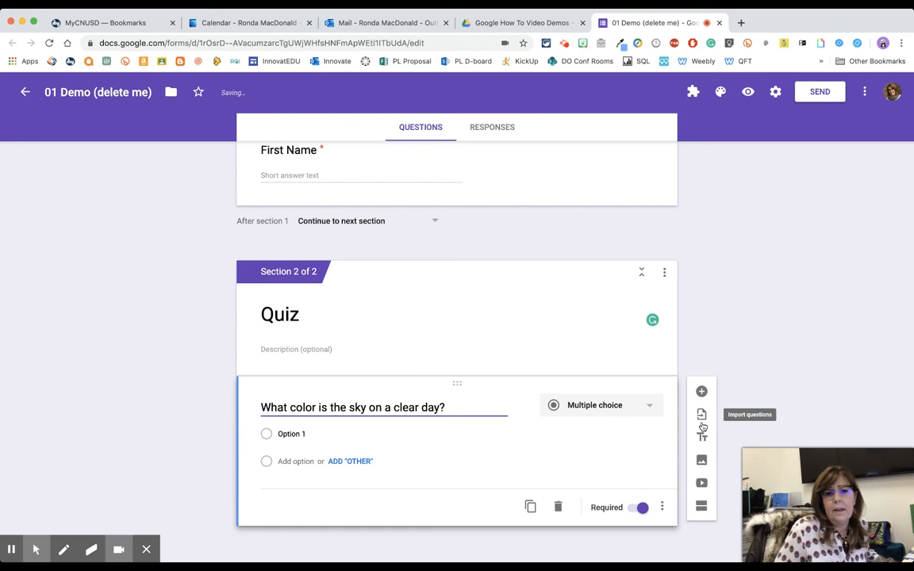
# Give the sky color question four answer options: blue, red, clear and black
pyautogui.click(290, 434)
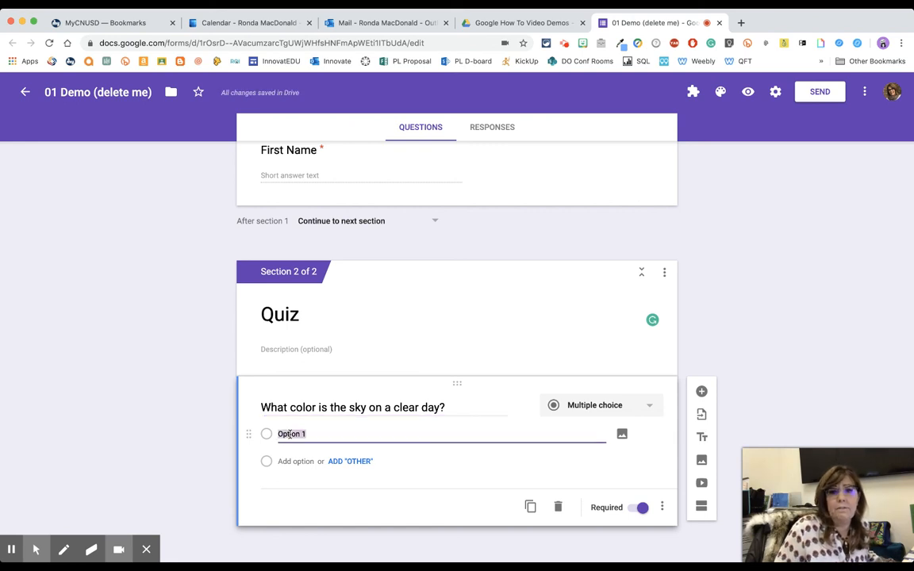
pyautogui.write('blue')
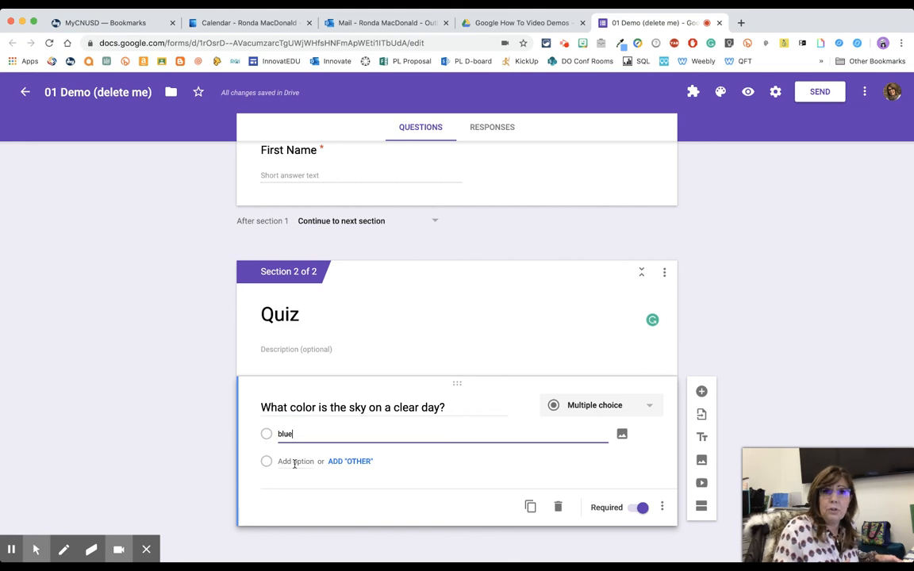
pyautogui.click(294, 462)
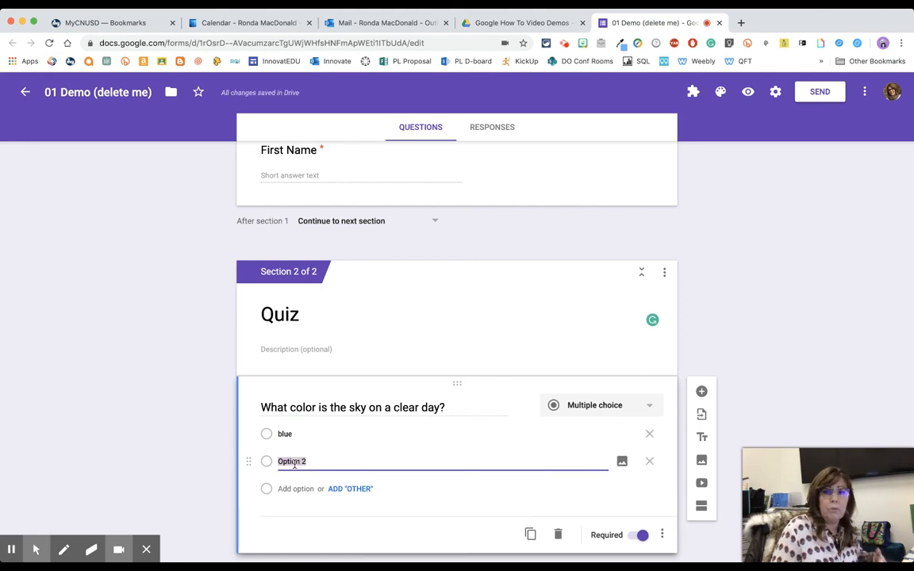
pyautogui.write('red')
pyautogui.press('Return')
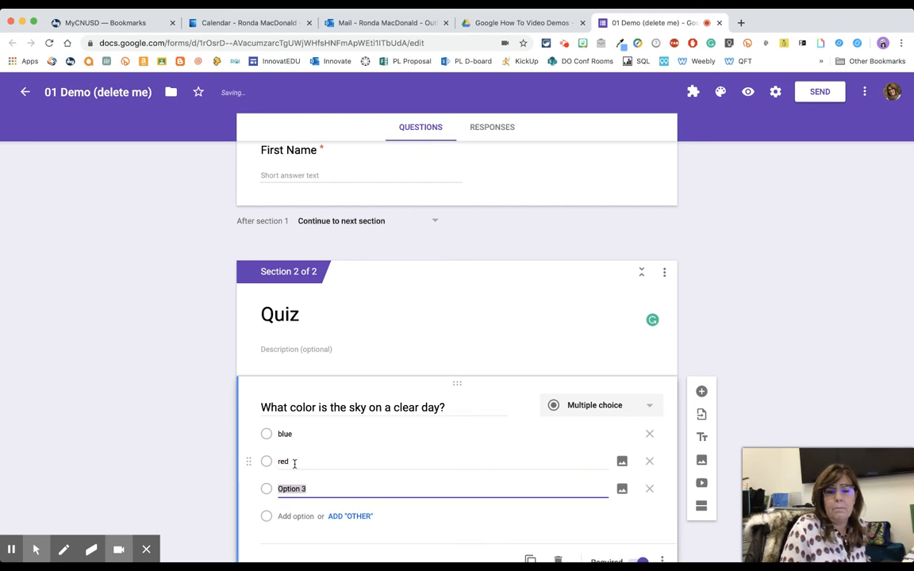
pyautogui.write('er')
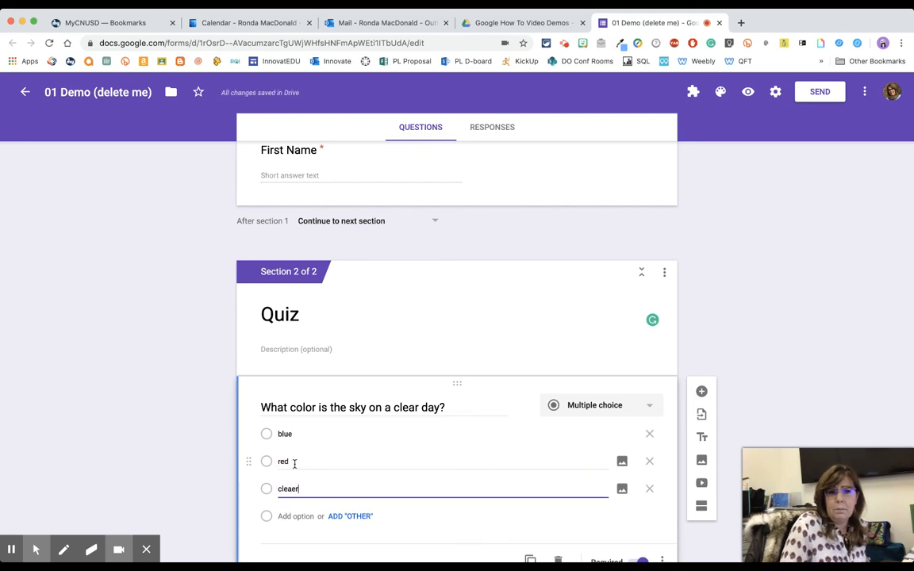
pyautogui.press('Return')
pyautogui.write('black')
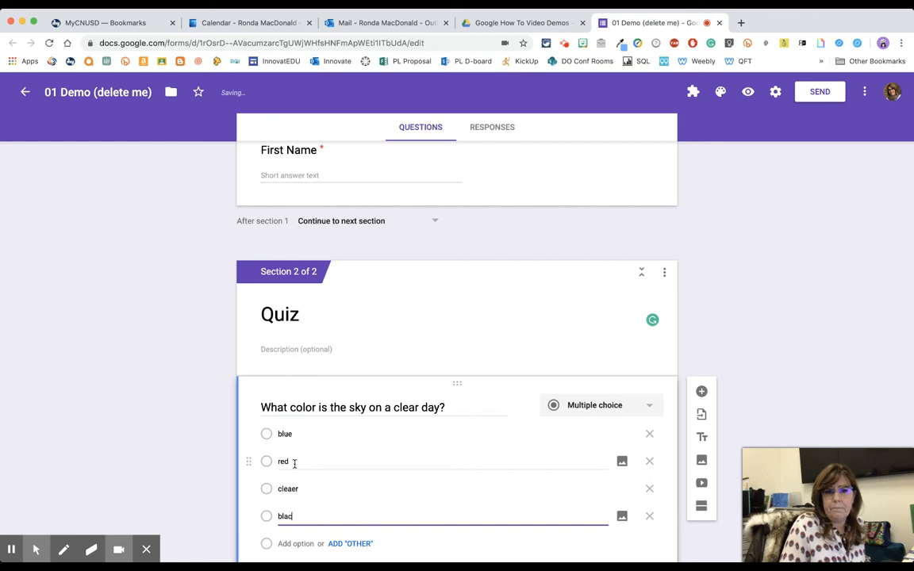
pyautogui.doubleClick(296, 489)
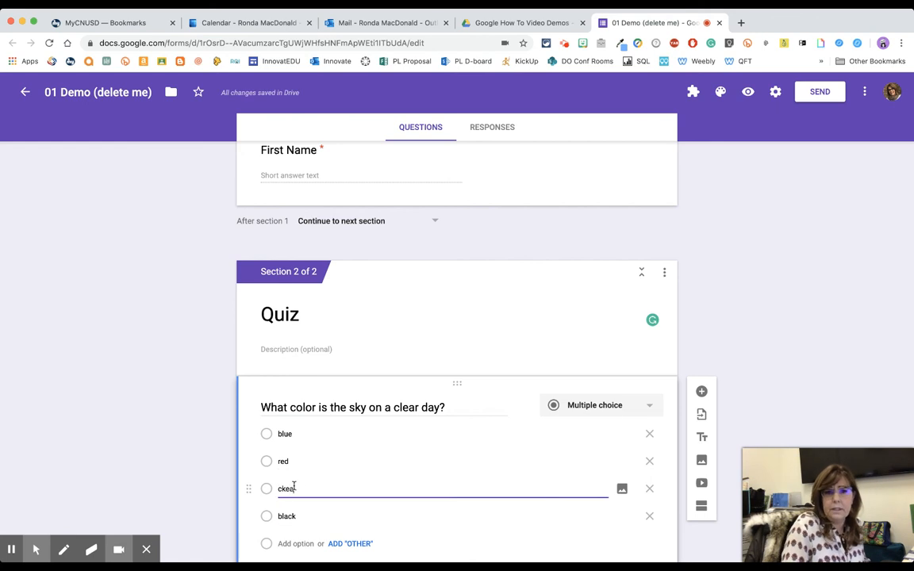
pyautogui.press('BackSpace')
pyautogui.write('lear')
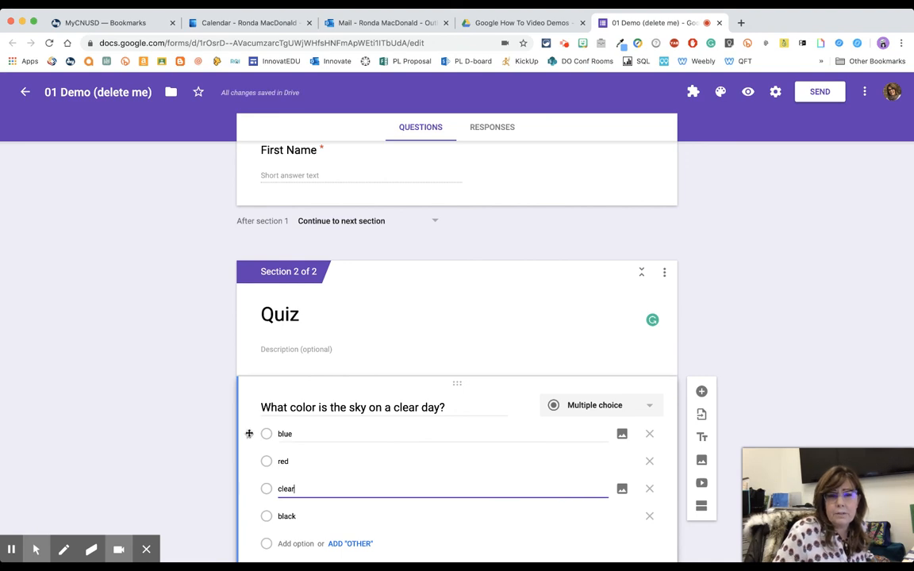
# Reorder the sky question's answers by moving the blue option to third place, between clear and black
pyautogui.moveTo(249, 433); pyautogui.dragTo(256, 489)
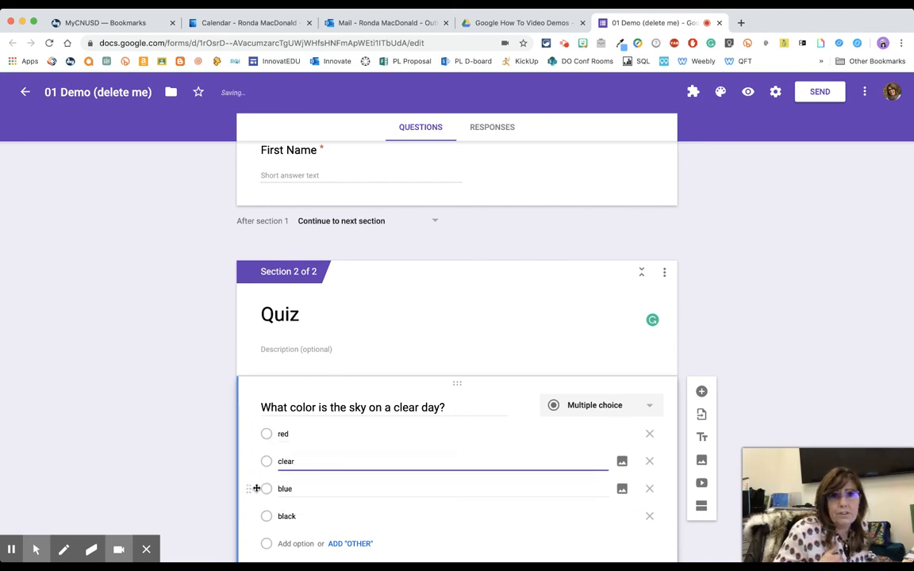
pyautogui.scroll(-2, 422, 483)
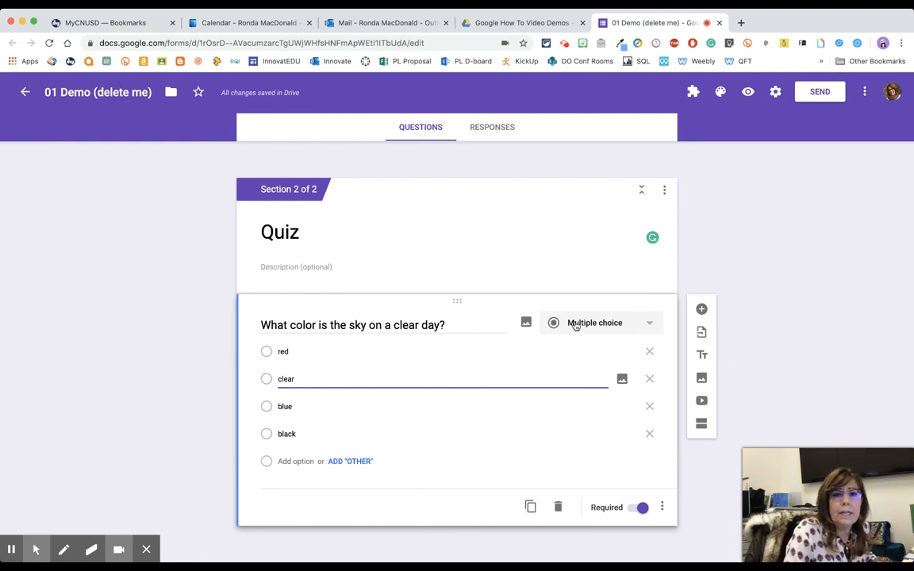
pyautogui.scroll(5, 576, 326)
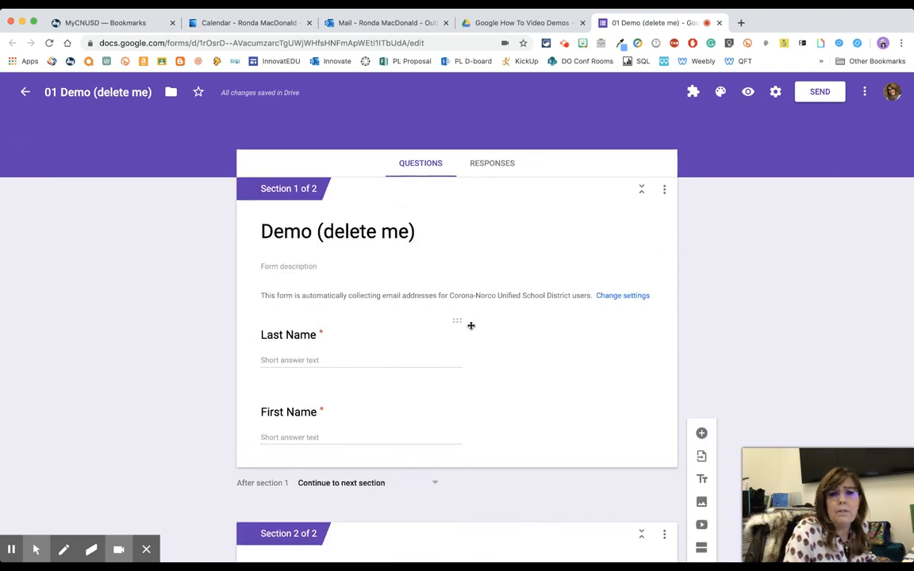
# Examine the Last Name question's settings and the question types available for the sky color question
pyautogui.click(405, 325)
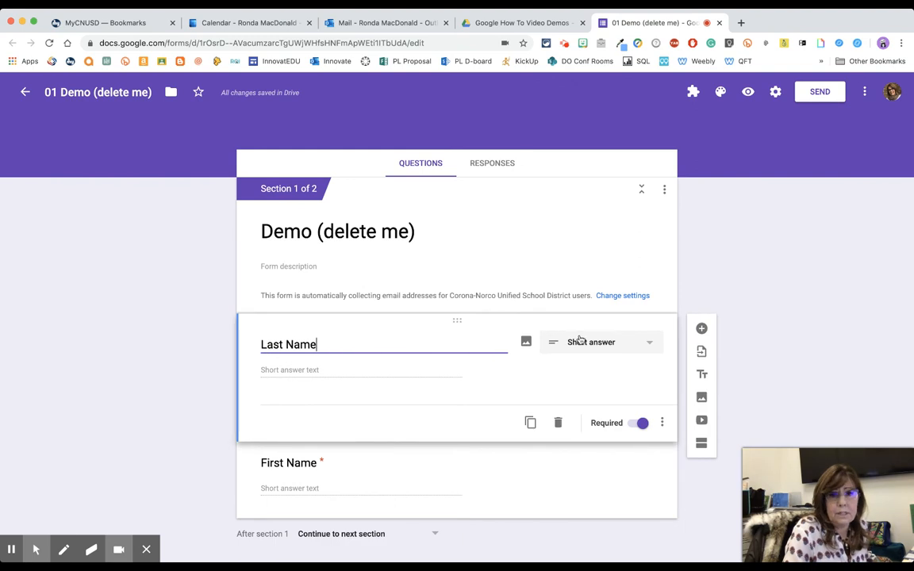
pyautogui.scroll(-5, 579, 340)
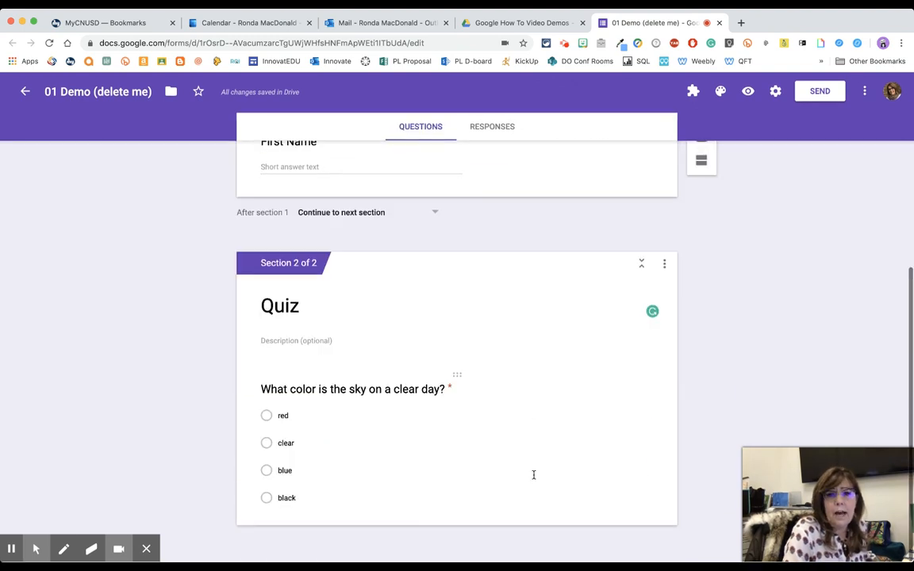
pyautogui.click(530, 402)
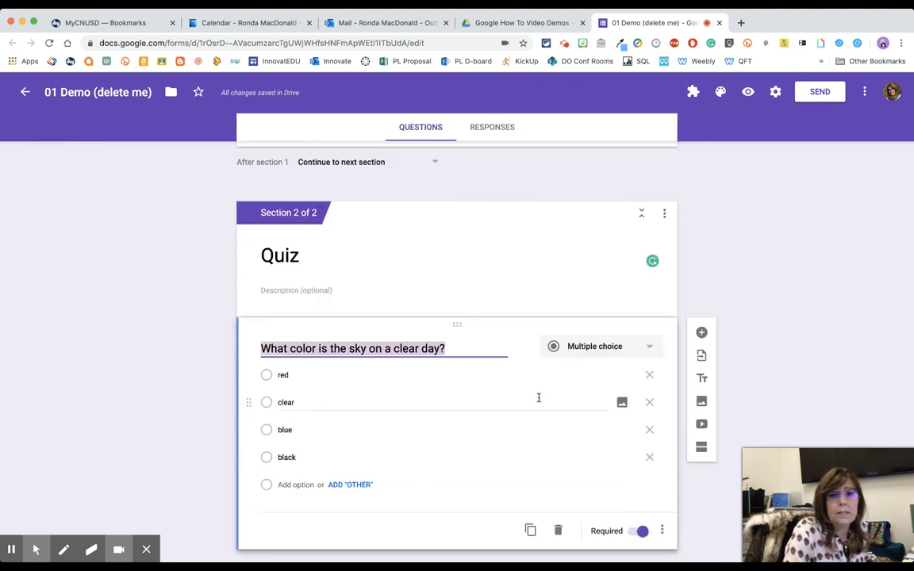
pyautogui.click(598, 346)
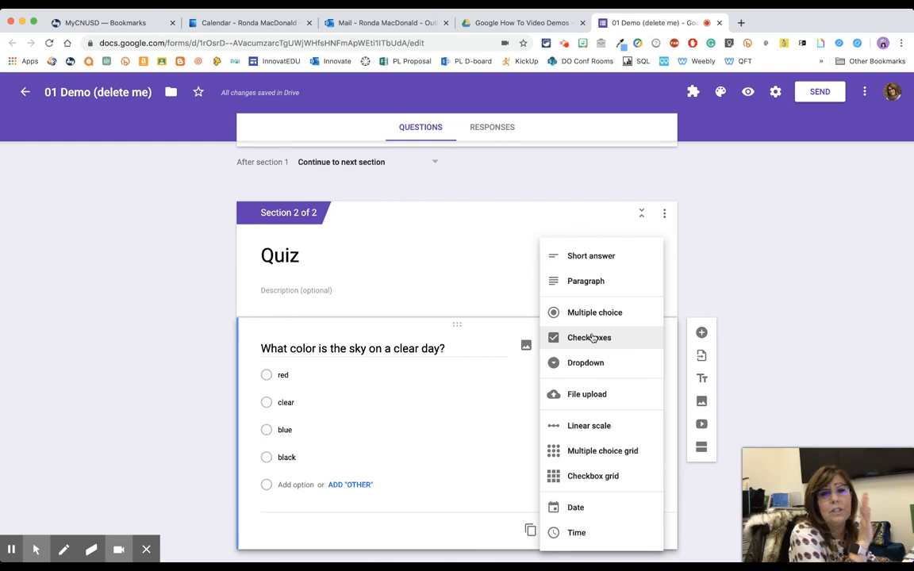
# Add a blank multiple-choice question directly below the Quiz section header, above the sky color question
pyautogui.click(443, 290)
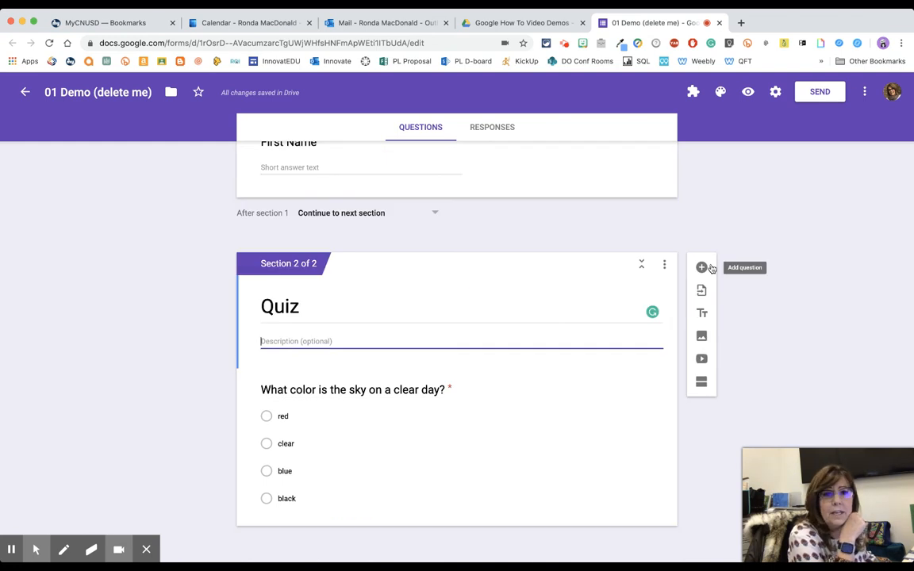
pyautogui.click(702, 270)
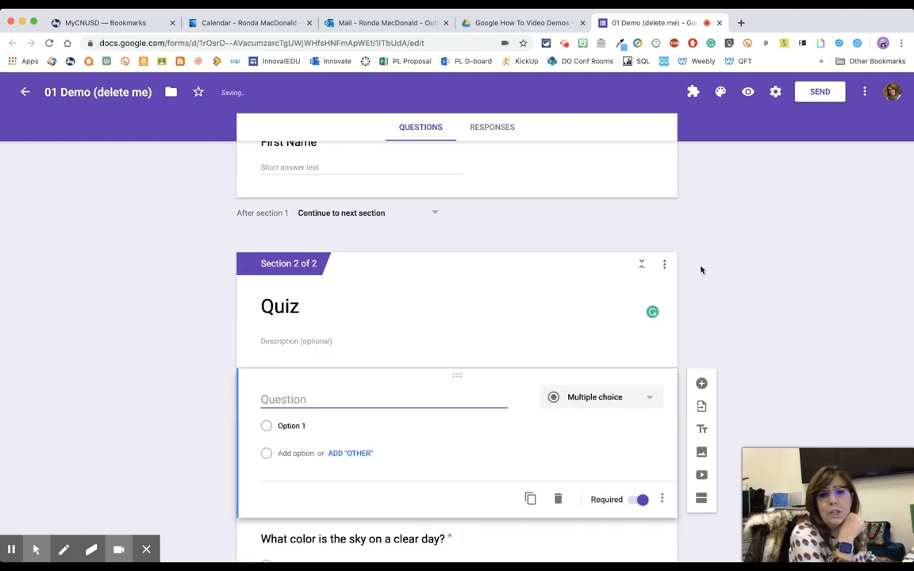
pyautogui.scroll(-2, 673, 306)
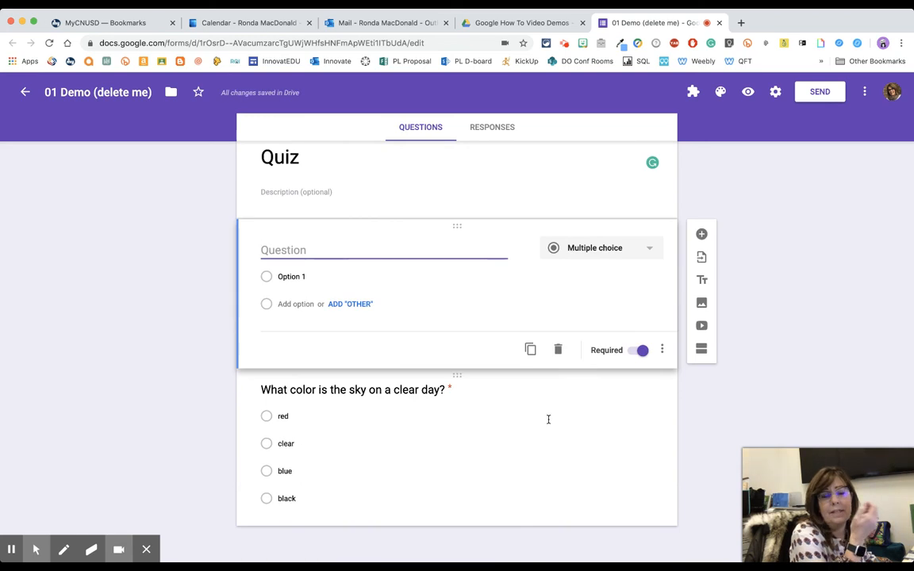
# Review the form's default preferences and save them with email collection, required questions and a default quiz point value of 0 enabled
pyautogui.scroll(5, 547, 418)
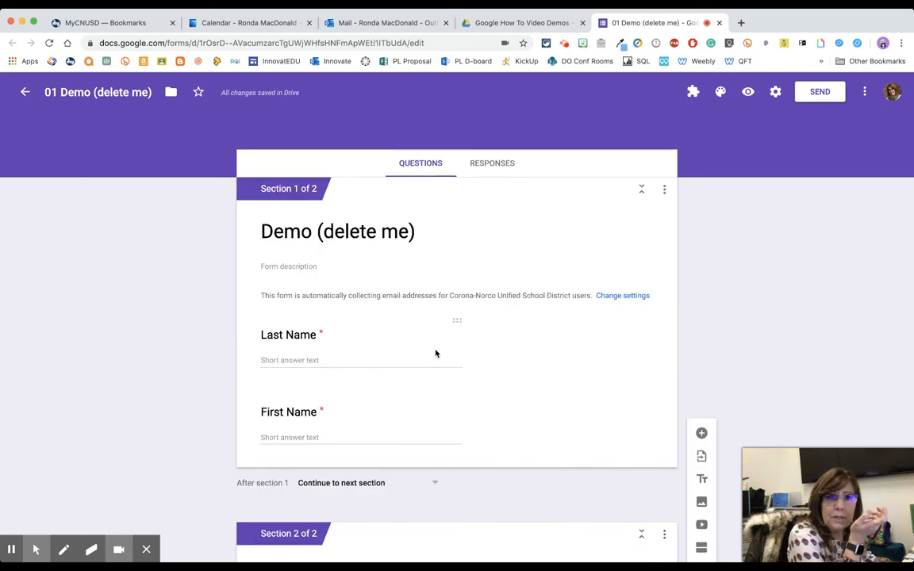
pyautogui.scroll(-3, 453, 465)
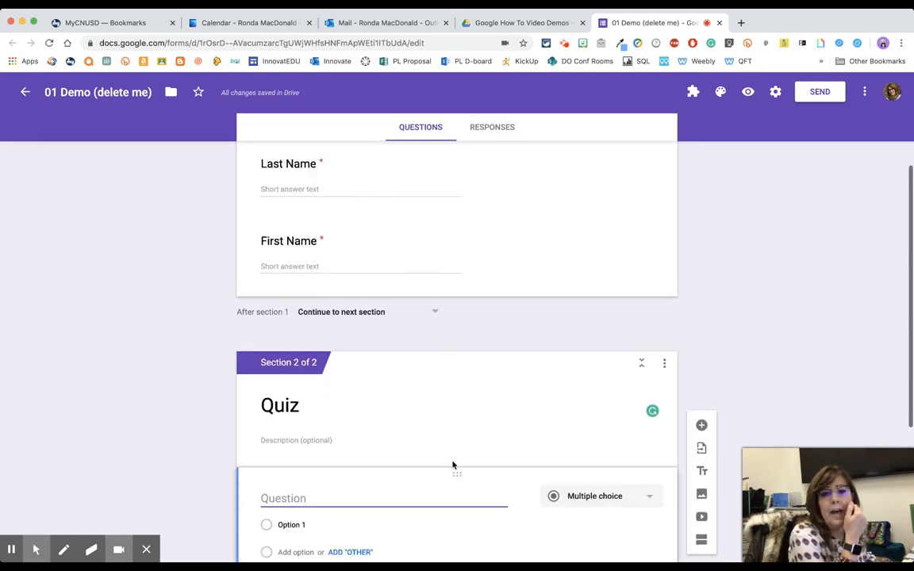
pyautogui.scroll(3, 451, 443)
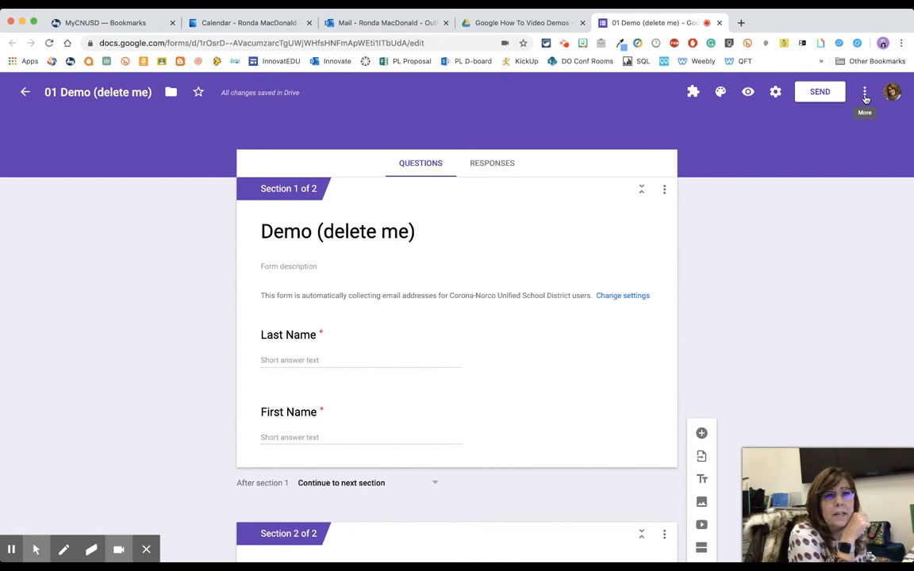
pyautogui.click(864, 93)
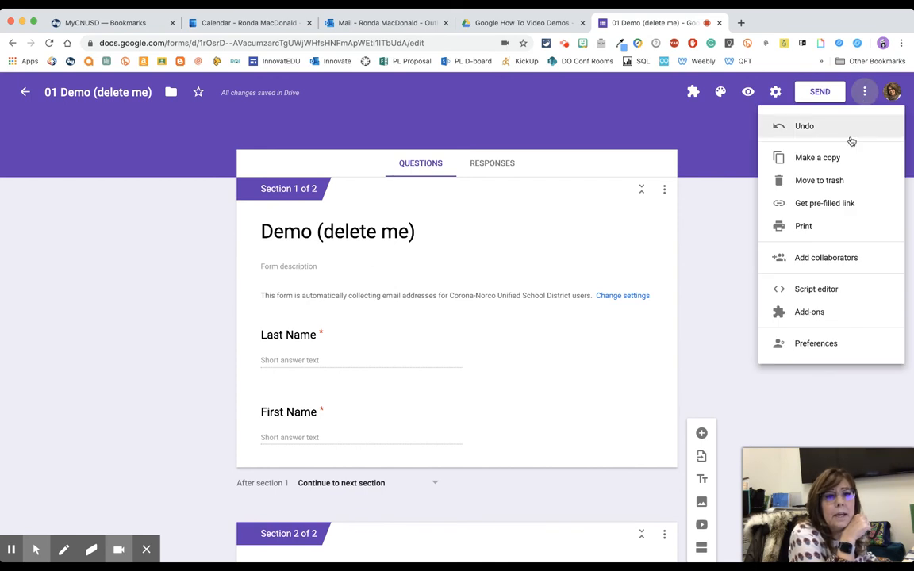
pyautogui.click(816, 343)
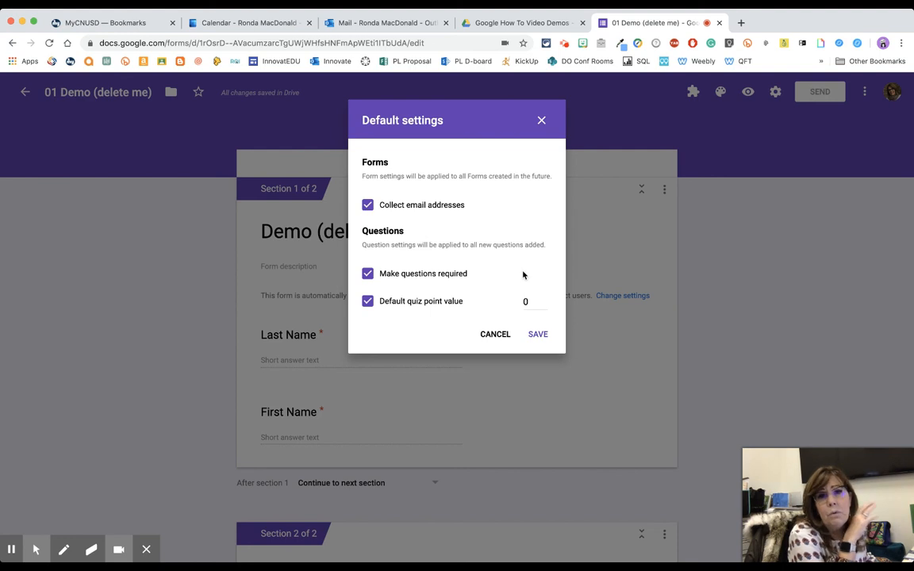
pyautogui.click(536, 335)
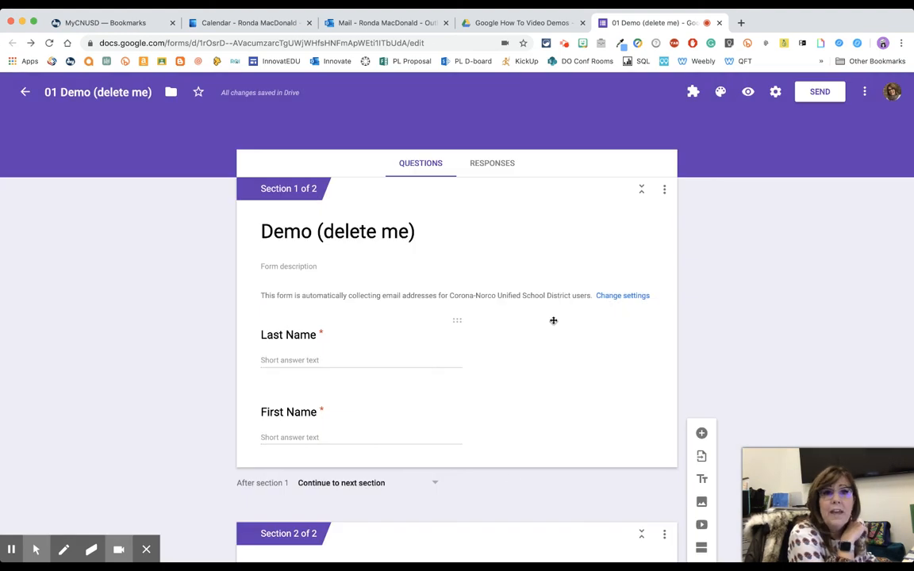